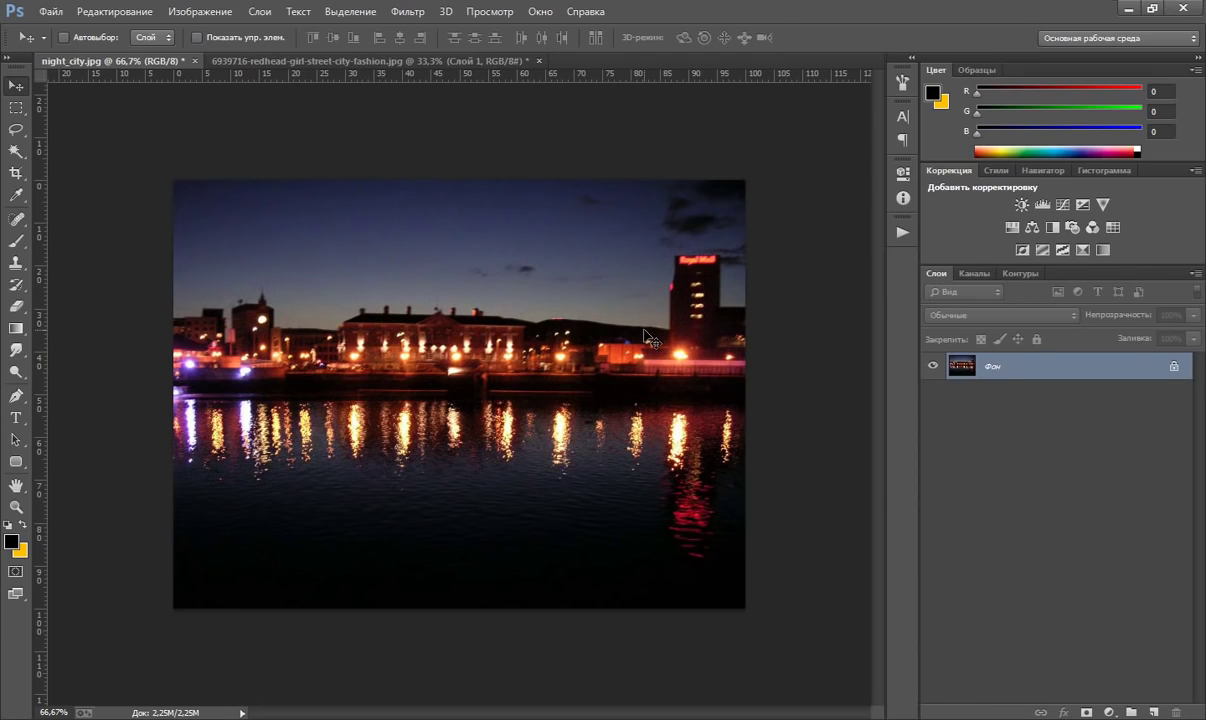
Step: Duplicate the night-city background as Слой 1 and open the Lens Blur filter
key(ctrl+j)
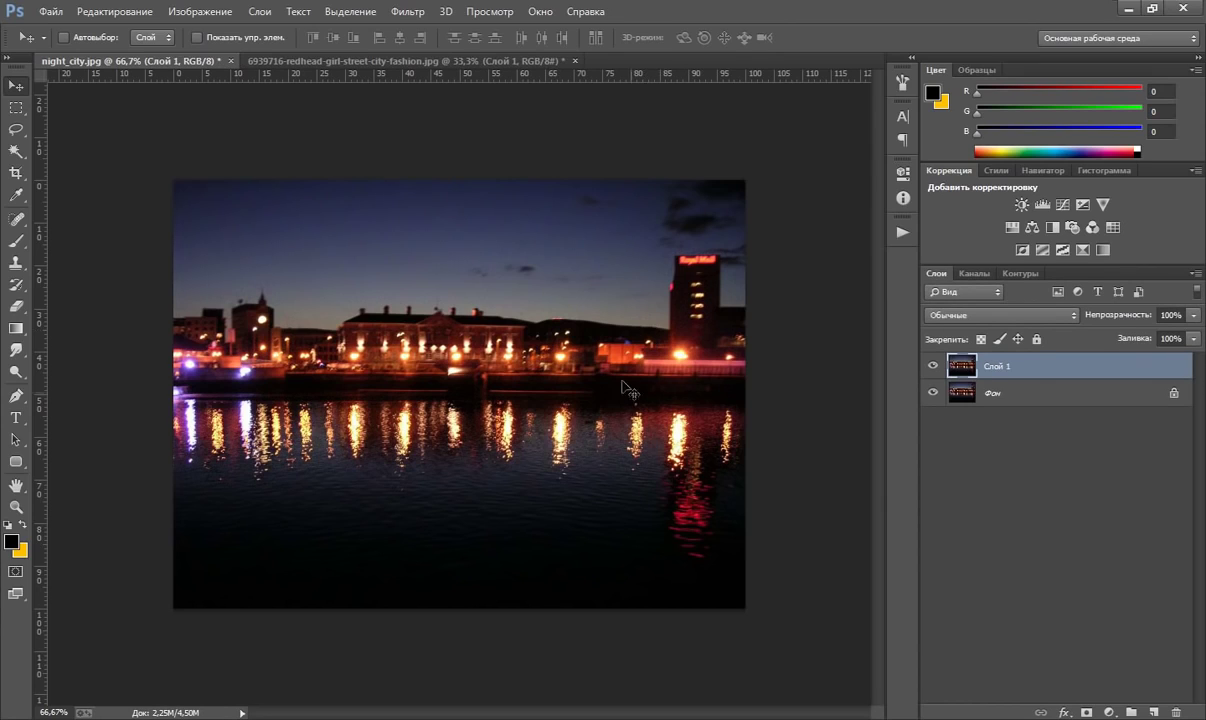
click(407, 11)
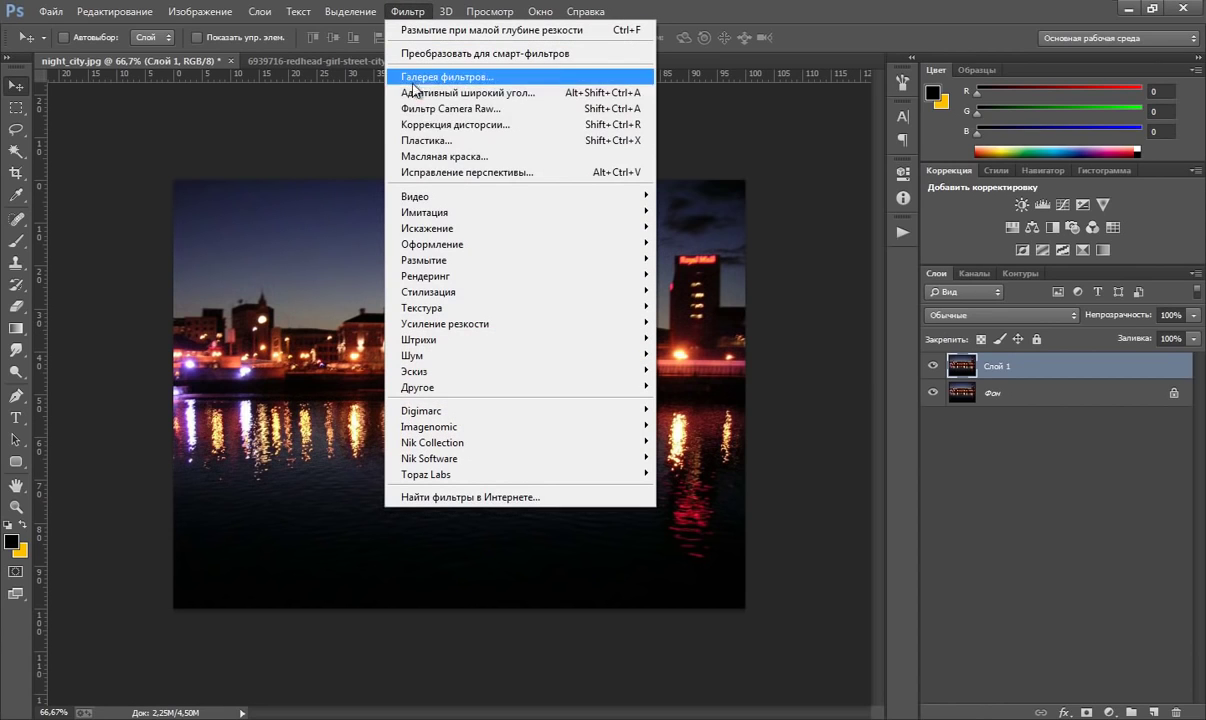
mouse_move(424, 260)
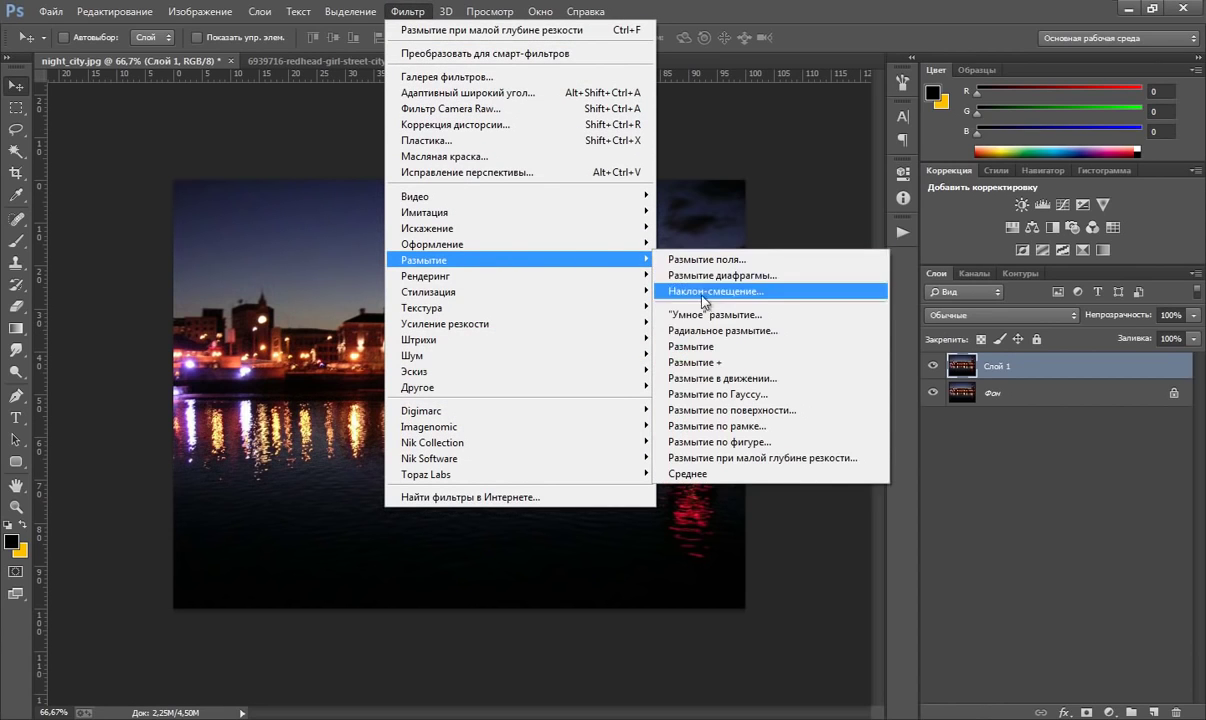
click(731, 458)
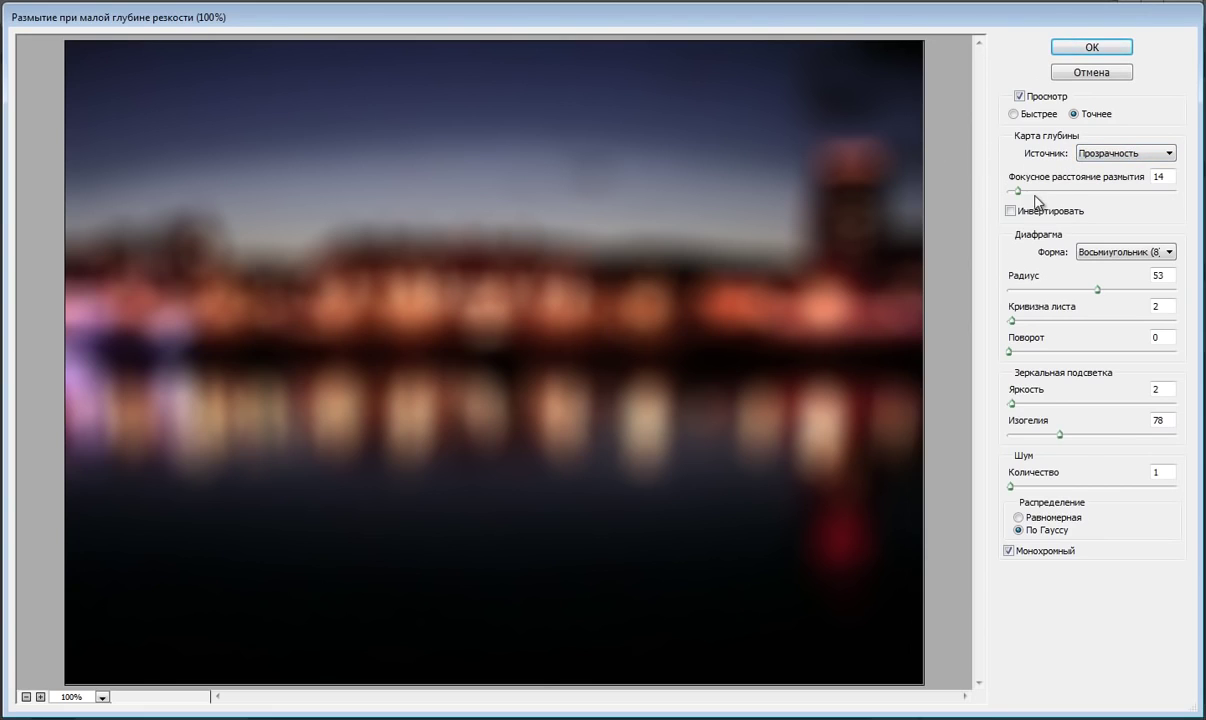
Step: Raise the Lens Blur focal distance from 14 to 149 and list the aperture shapes
drag(1019, 196, 1106, 202)
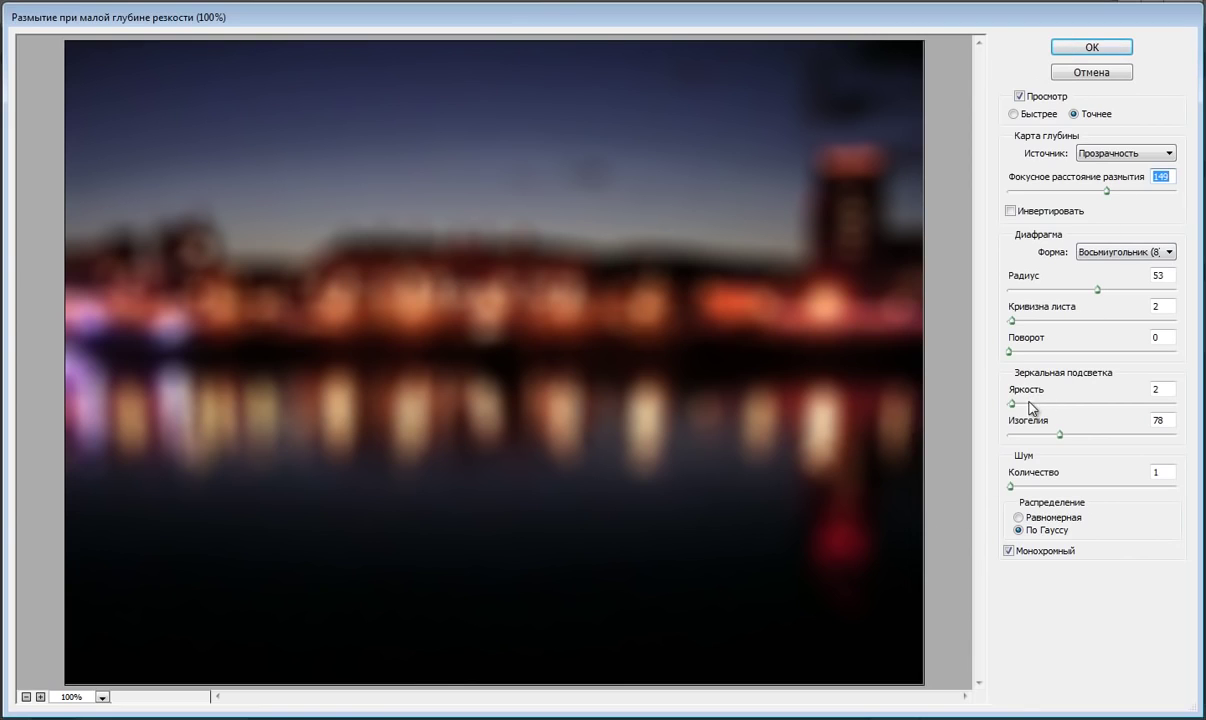
click(1066, 240)
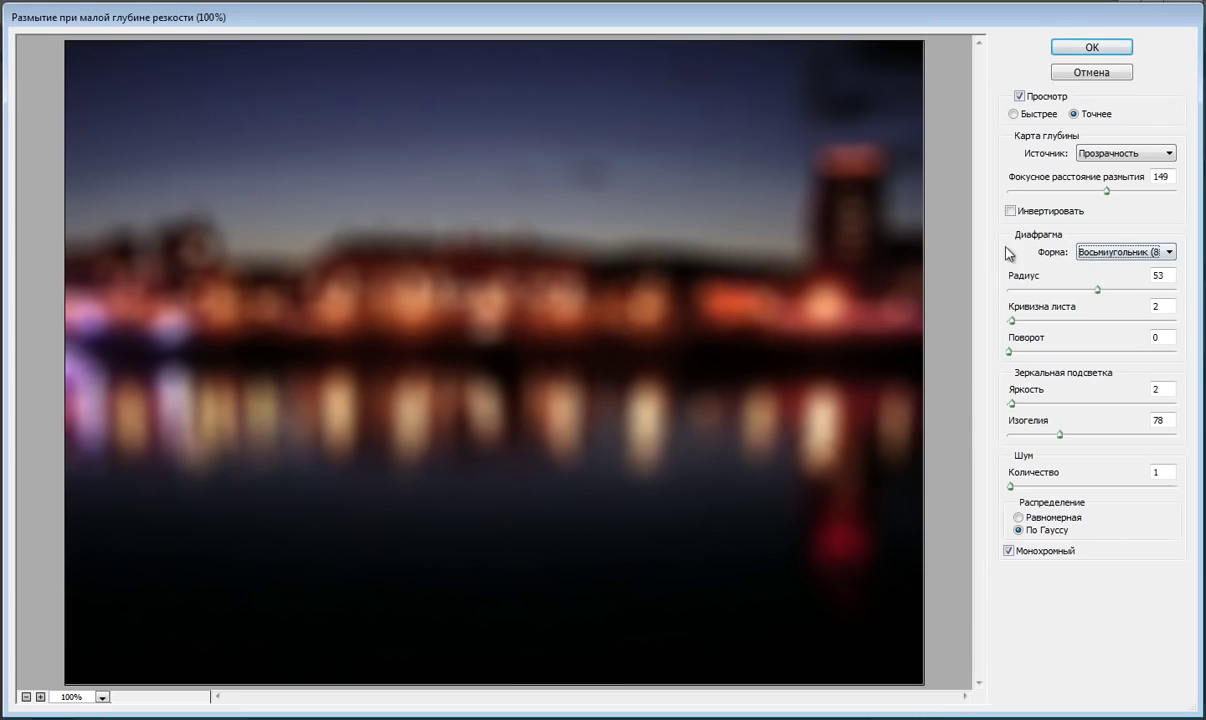
click(1164, 252)
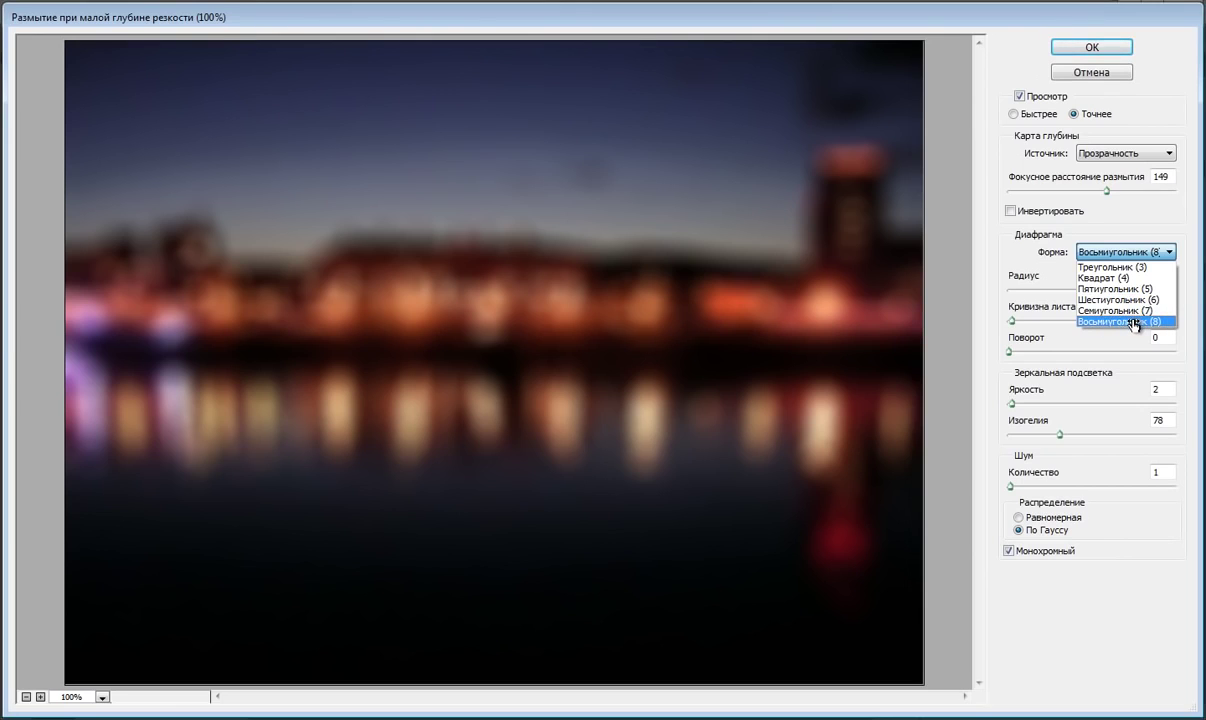
Step: Keep the Octagon (8) aperture, lower blade curvature to 1, and apply the lens blur
click(1128, 322)
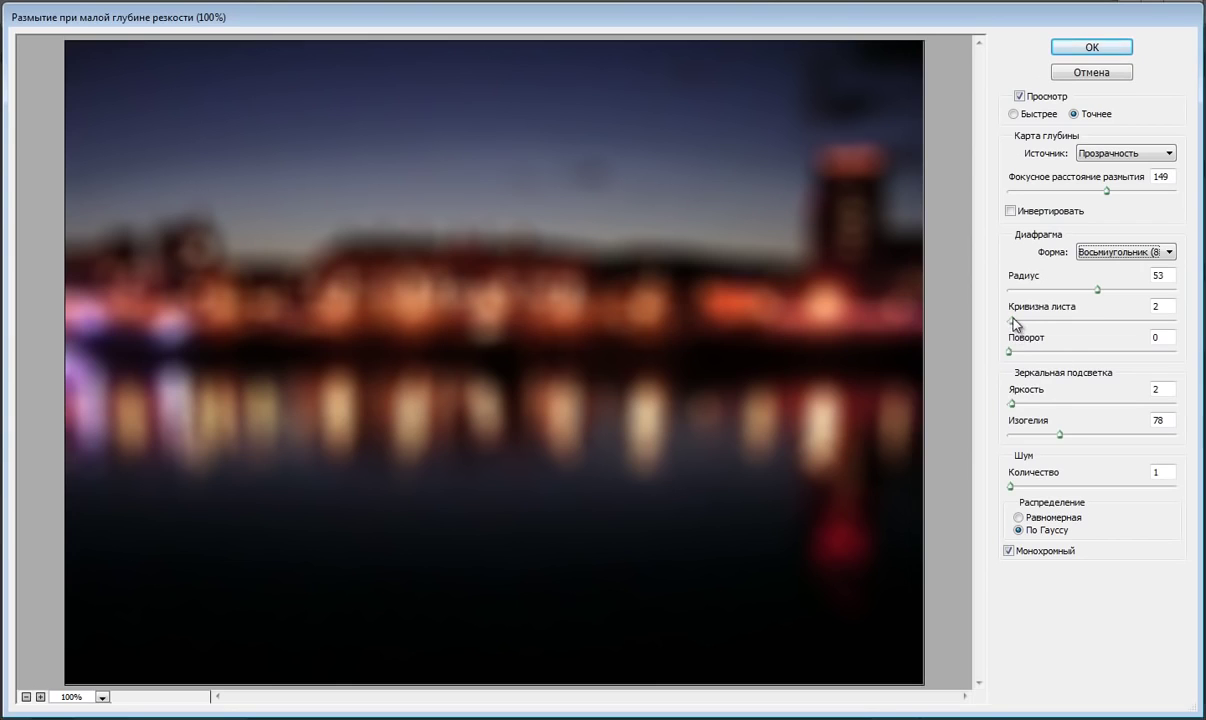
drag(1013, 320, 1008, 320)
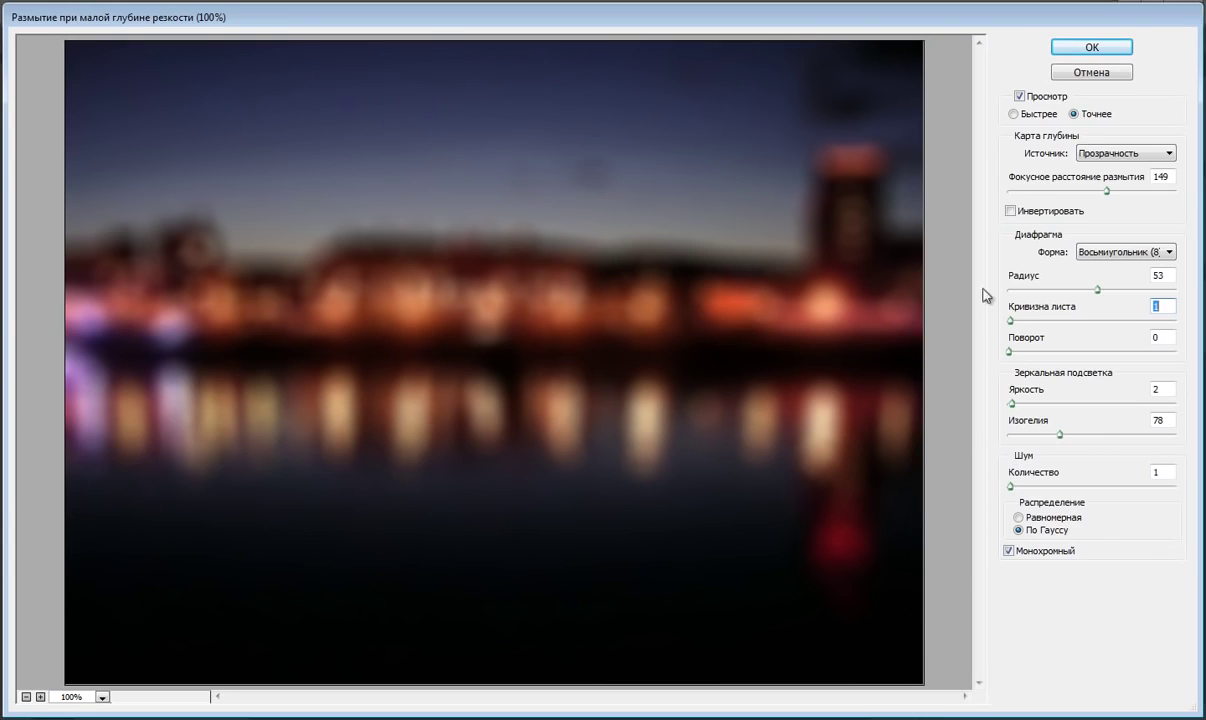
click(1090, 48)
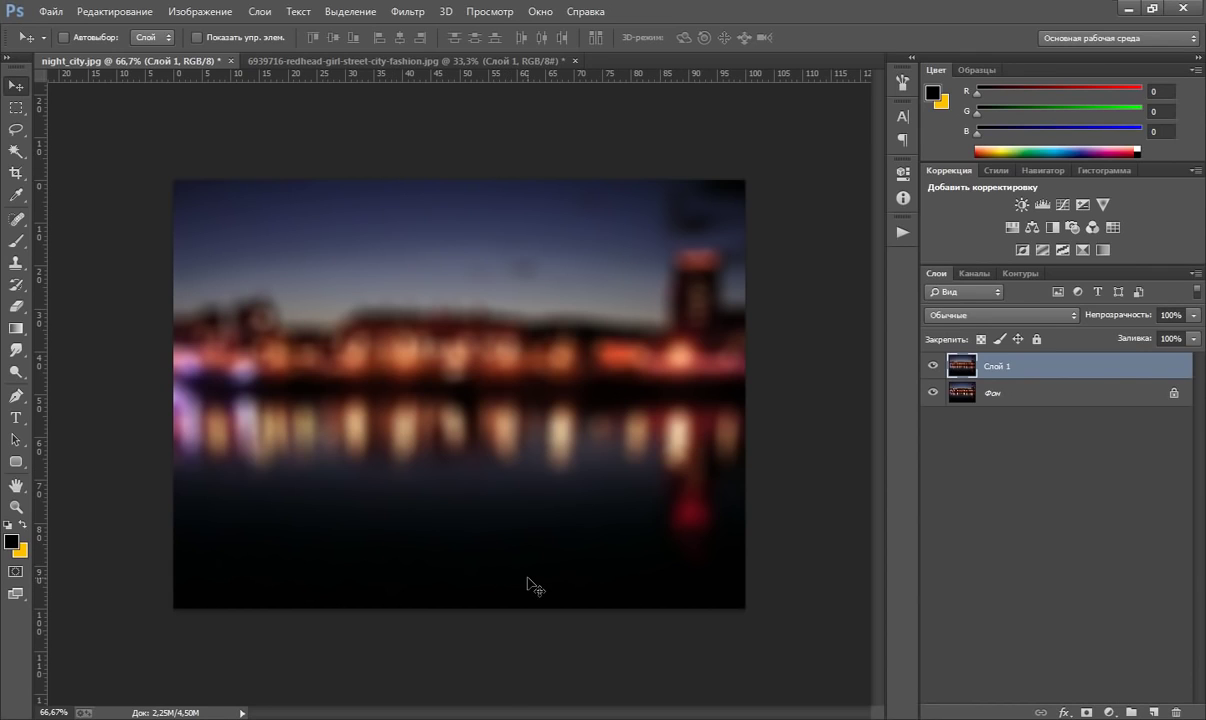
Step: Copy the whole blurred city image into the redhead street photo
key(ctrl+a)
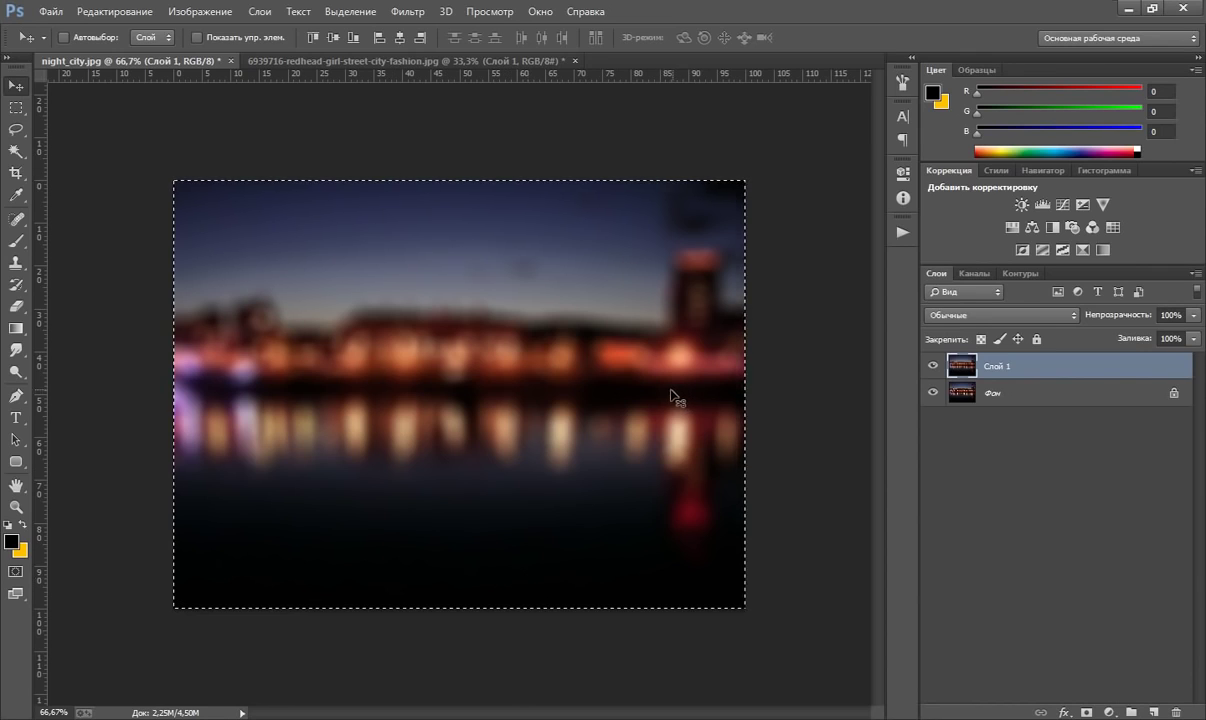
mouse_move(673, 398)
mouse_down()
mouse_move(462, 68)
mouse_move(686, 537)
mouse_up()
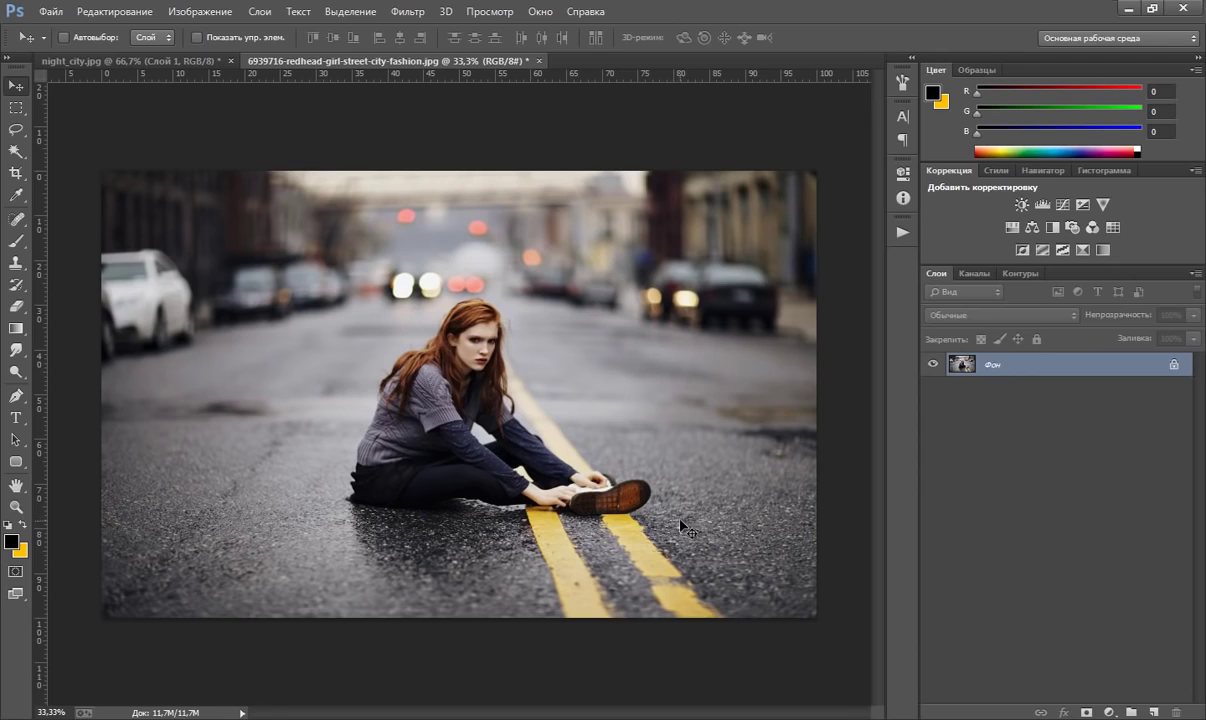
drag(686, 527, 648, 499)
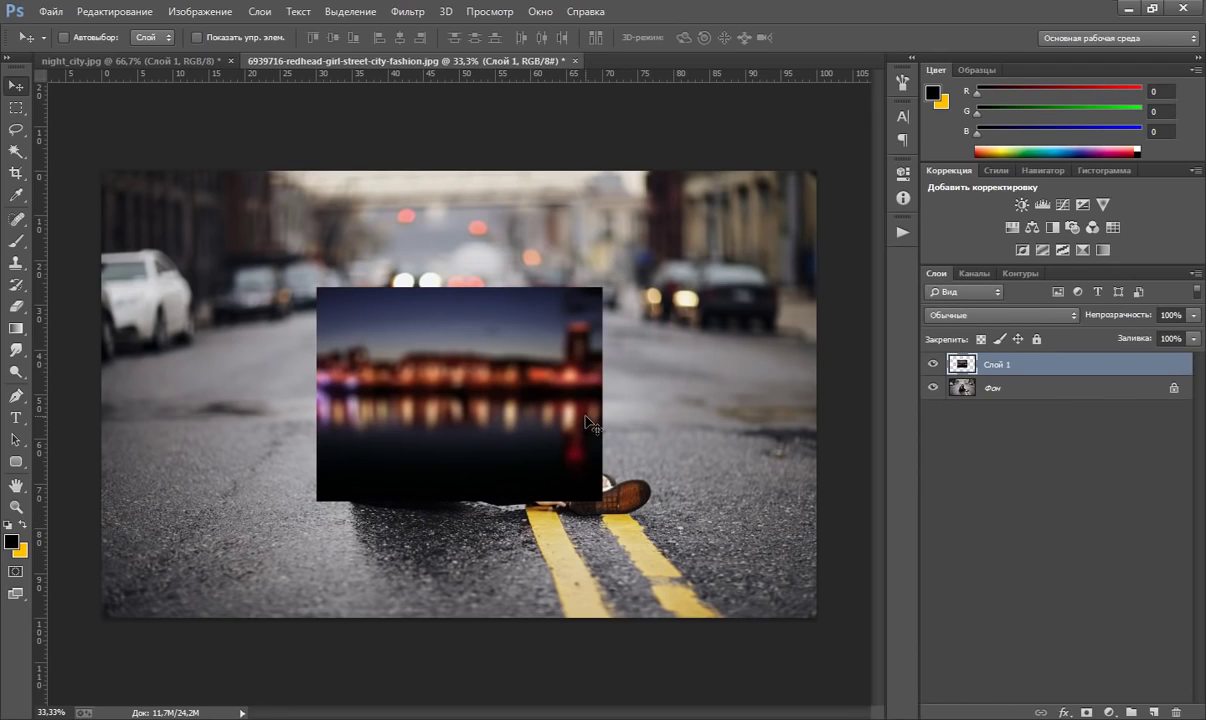
Step: Scale the night-city layer to about 254% and position it above the road
key(ctrl+t)
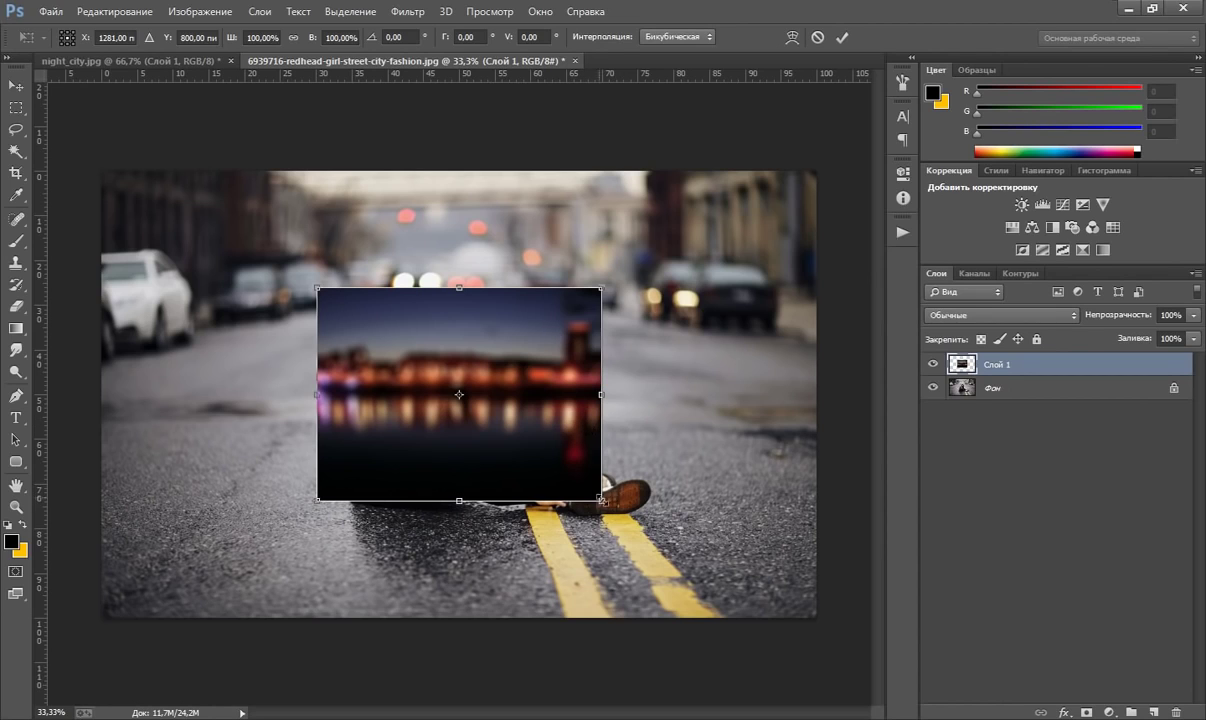
drag(606, 504, 651, 536)
drag(744, 602, 797, 642)
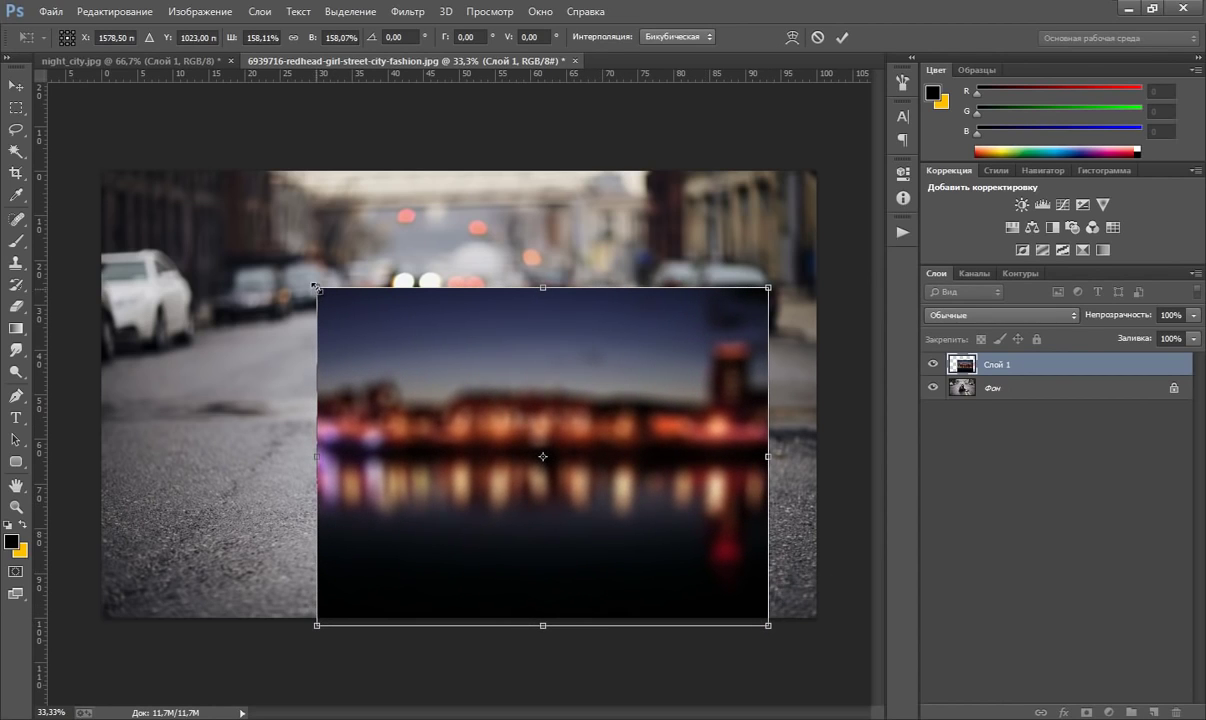
drag(317, 288, 63, 165)
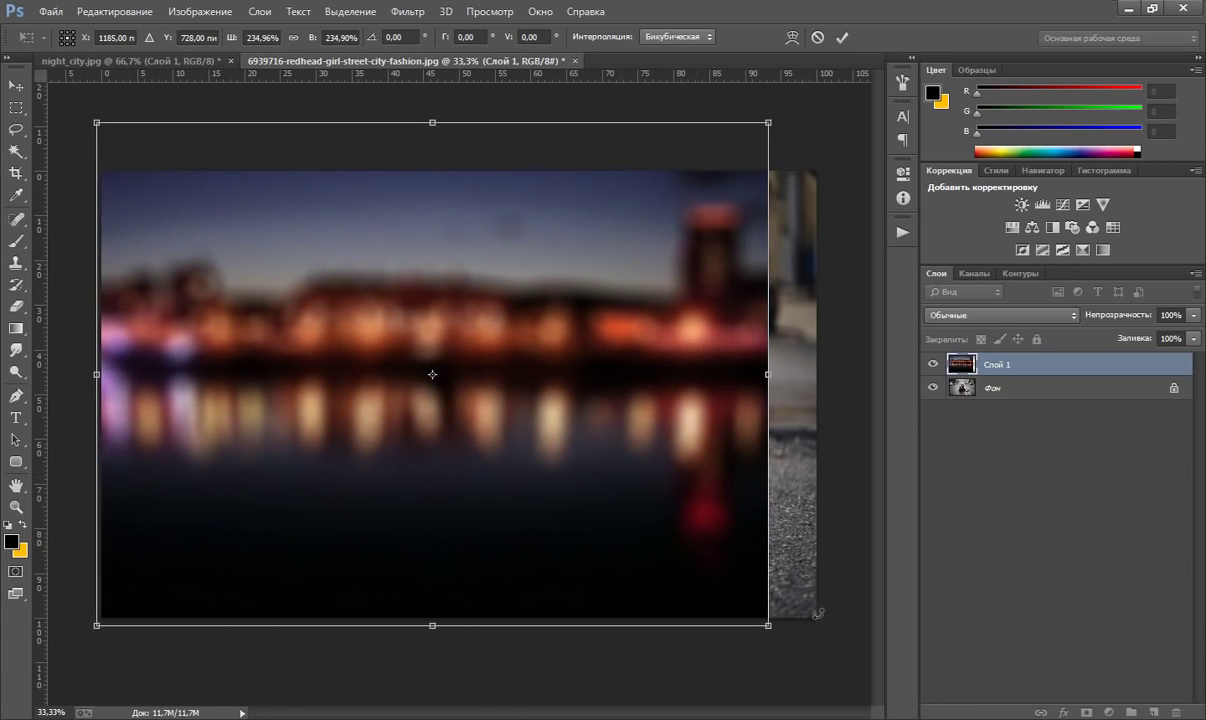
drag(768, 625, 820, 663)
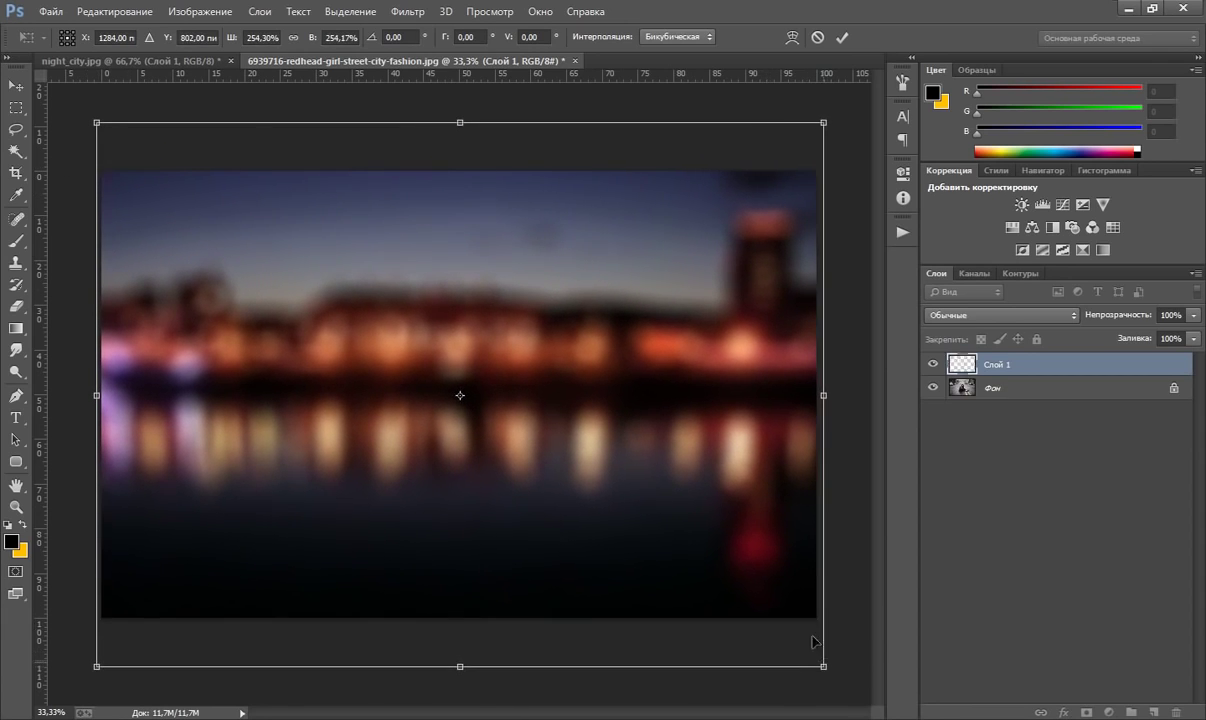
drag(724, 538, 716, 441)
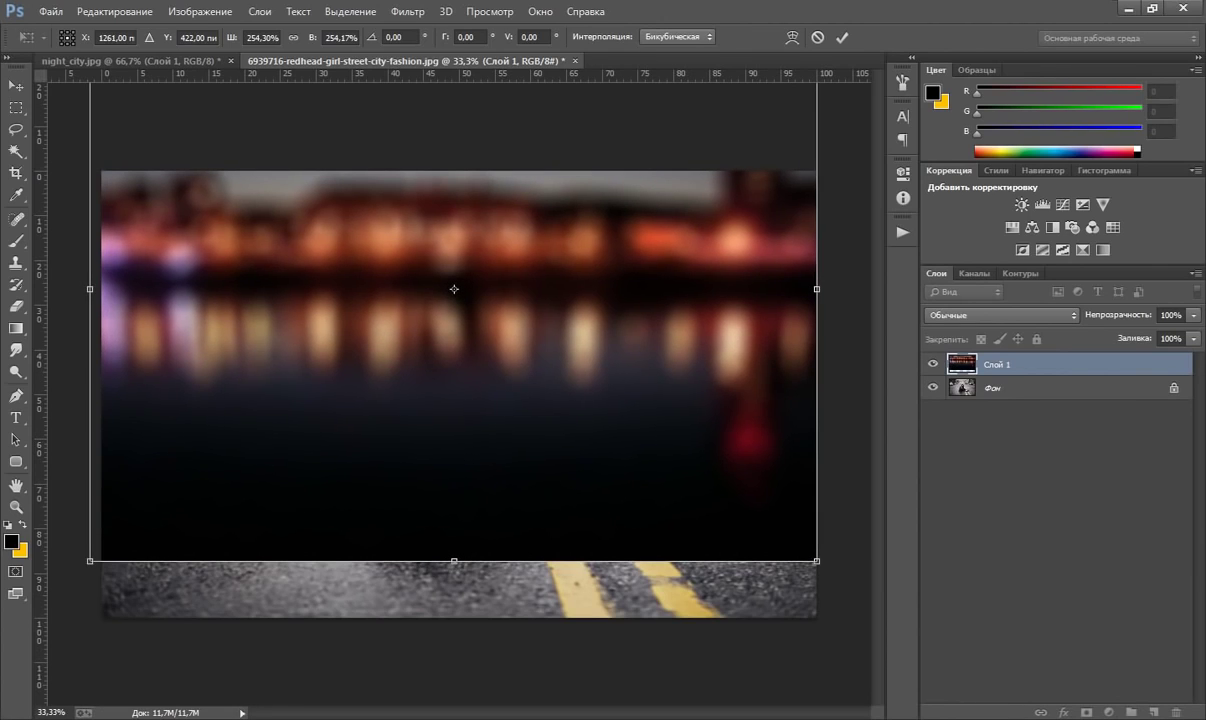
key(Return)
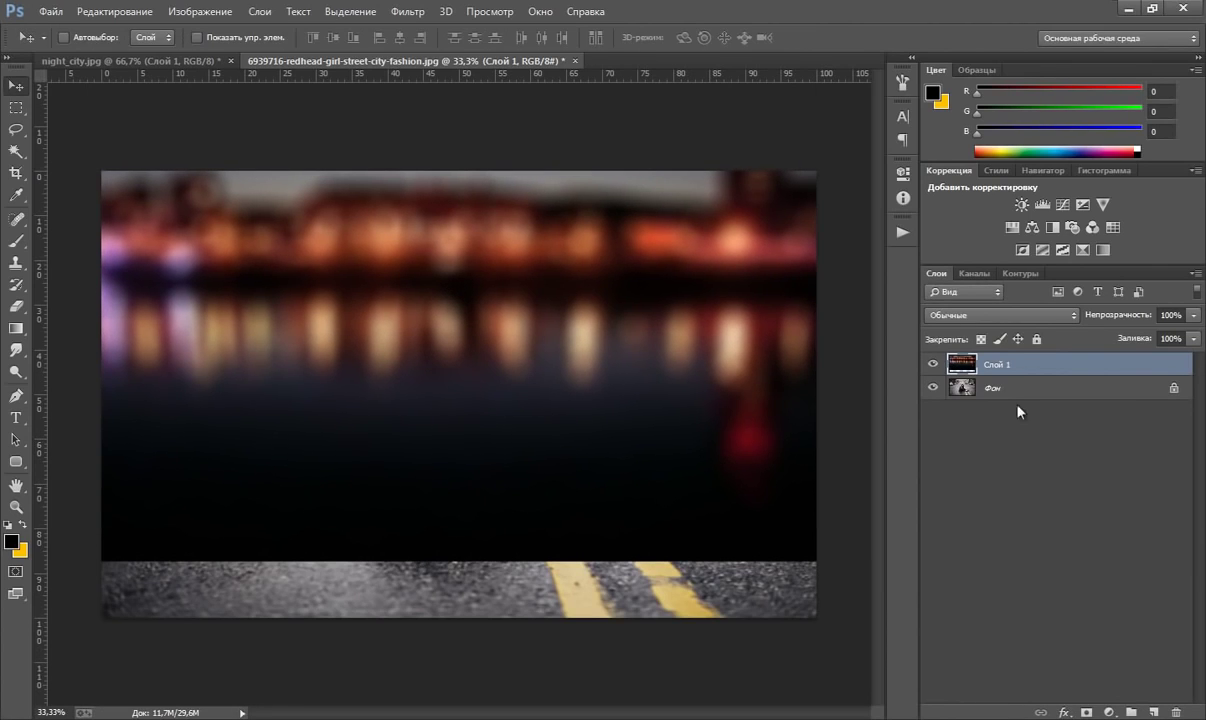
Step: Set Слой 1's blend mode to Screen (Экран) so the bokeh glows over the photo
click(956, 314)
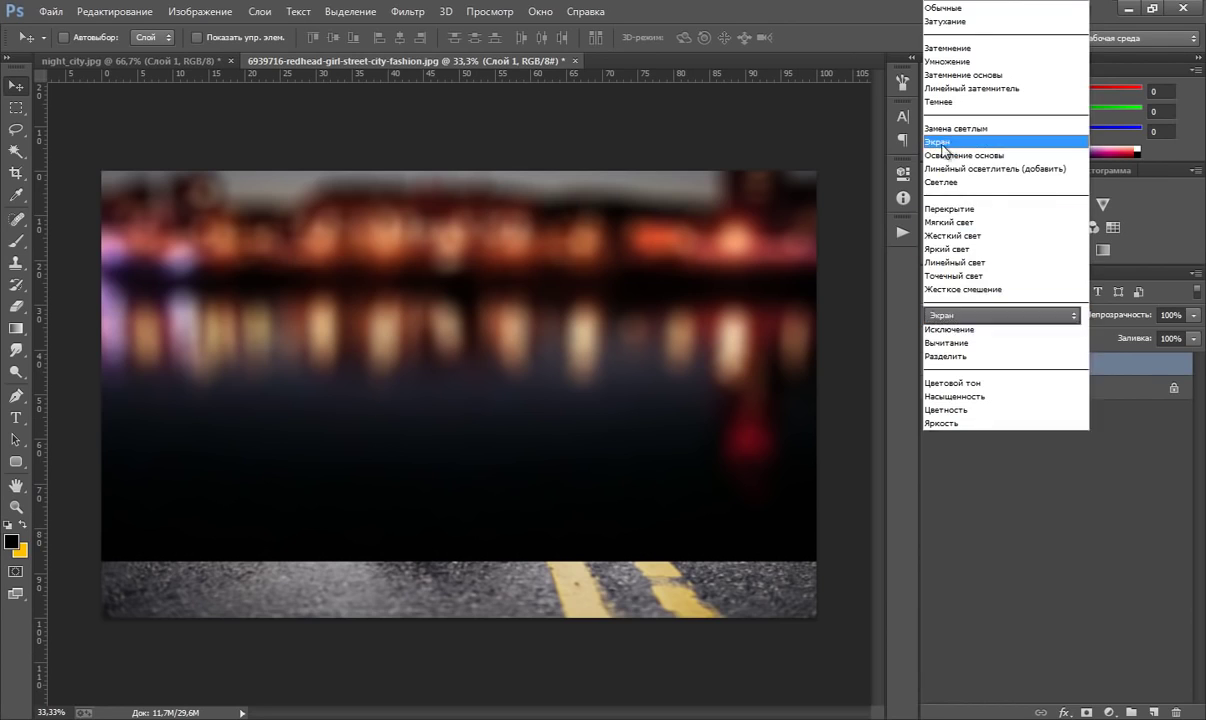
click(947, 144)
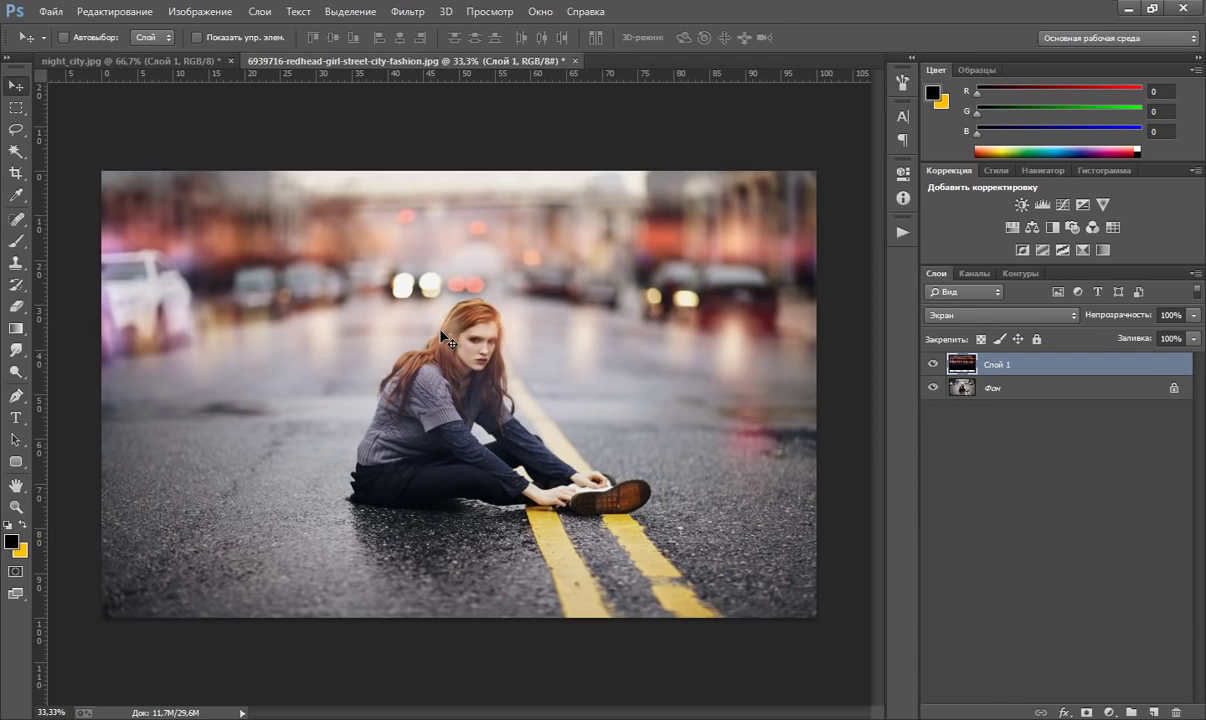
click(198, 12)
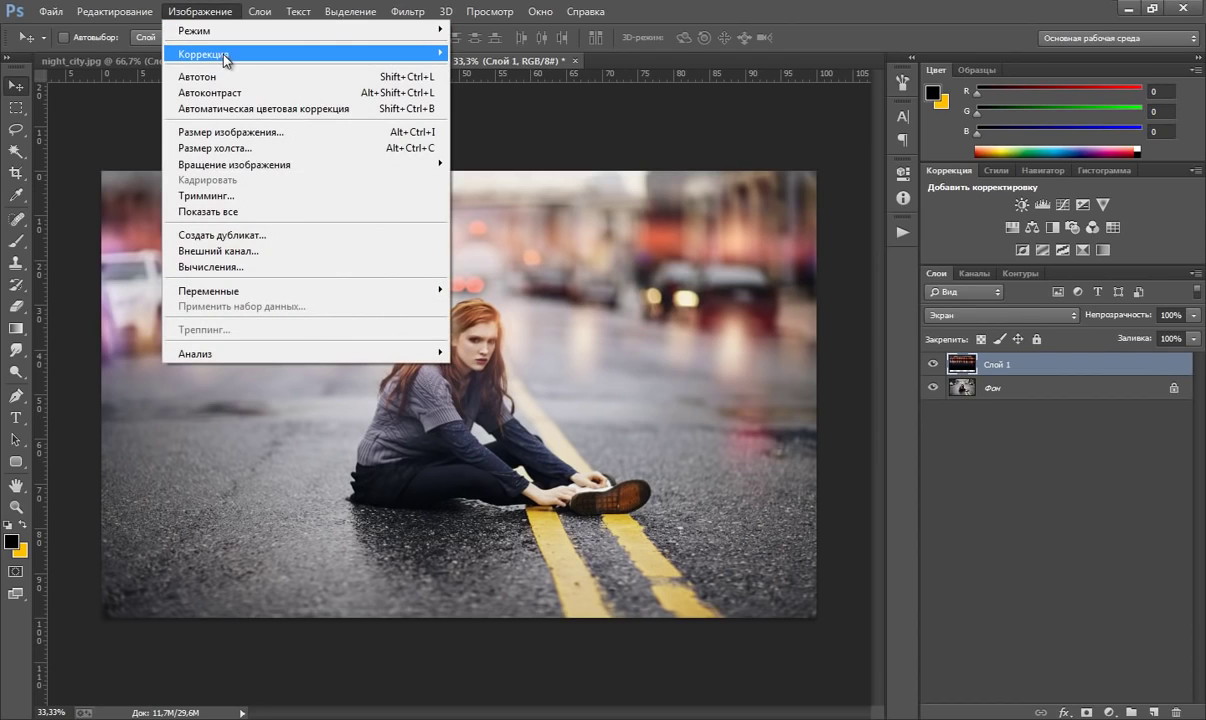
mouse_move(204, 54)
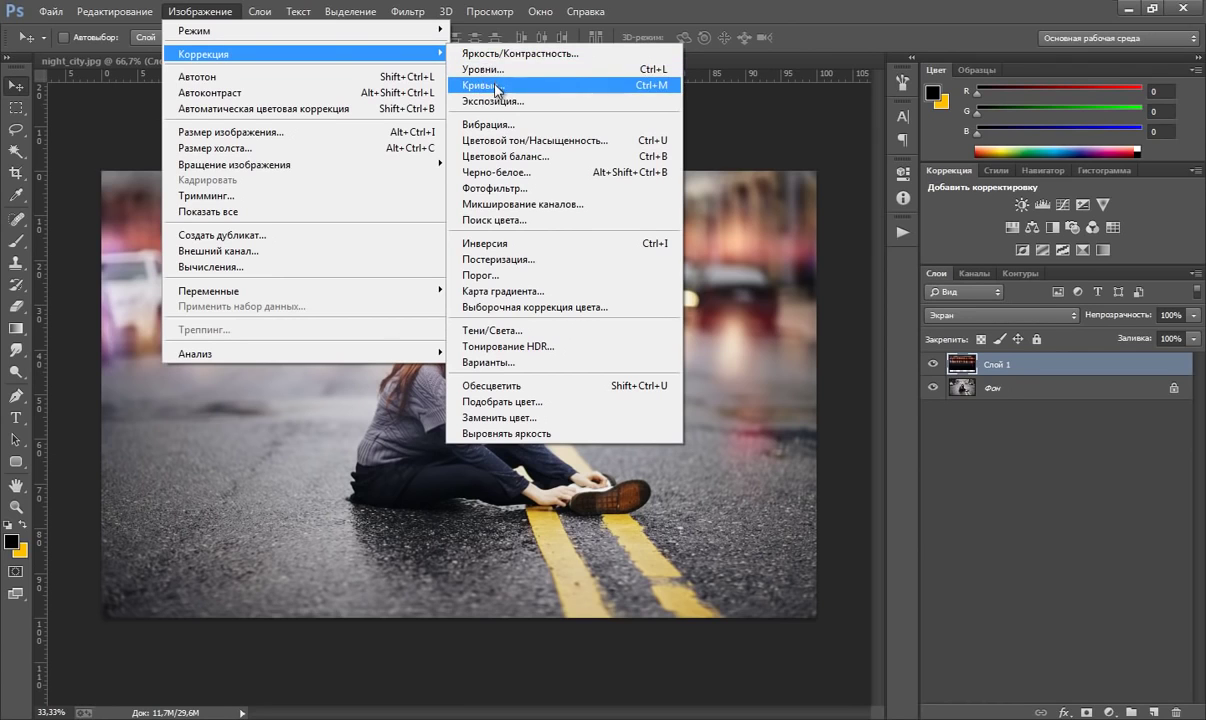
Step: Apply Levels of 18, 0.60 and 210 to Слой 1, then add a white layer mask
click(470, 69)
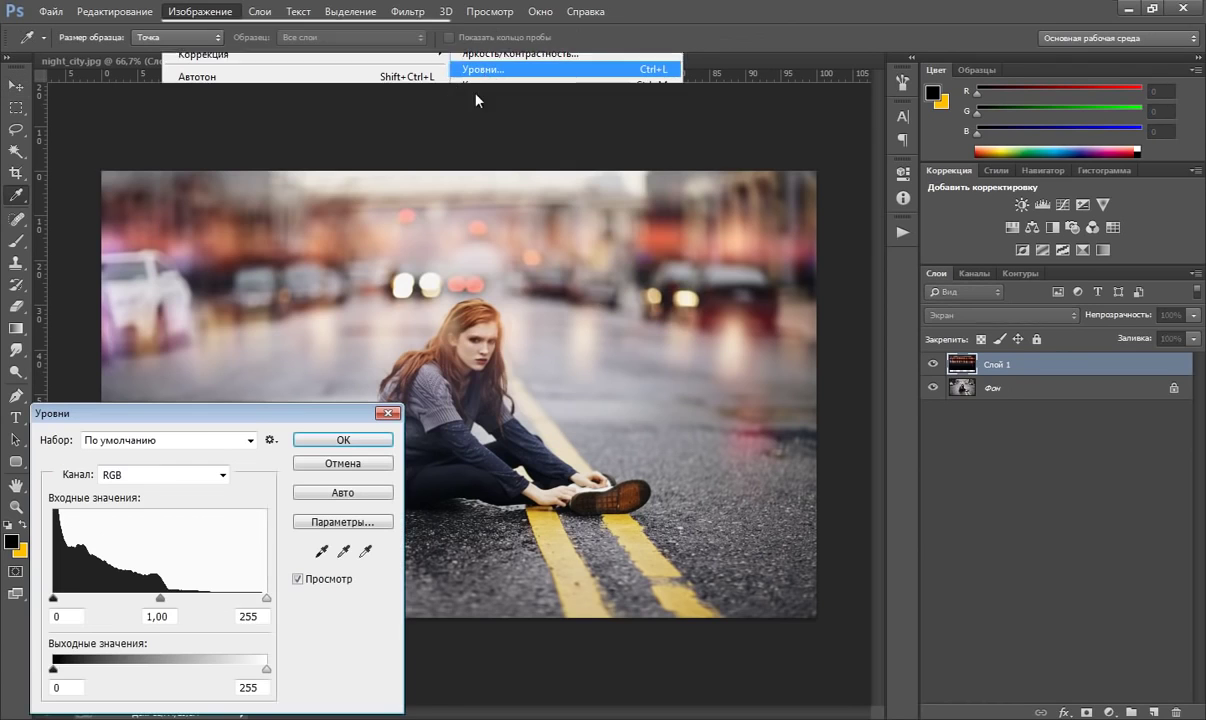
mouse_move(296, 418)
mouse_down()
mouse_move(1010, 306)
mouse_move(1062, 356)
mouse_up()
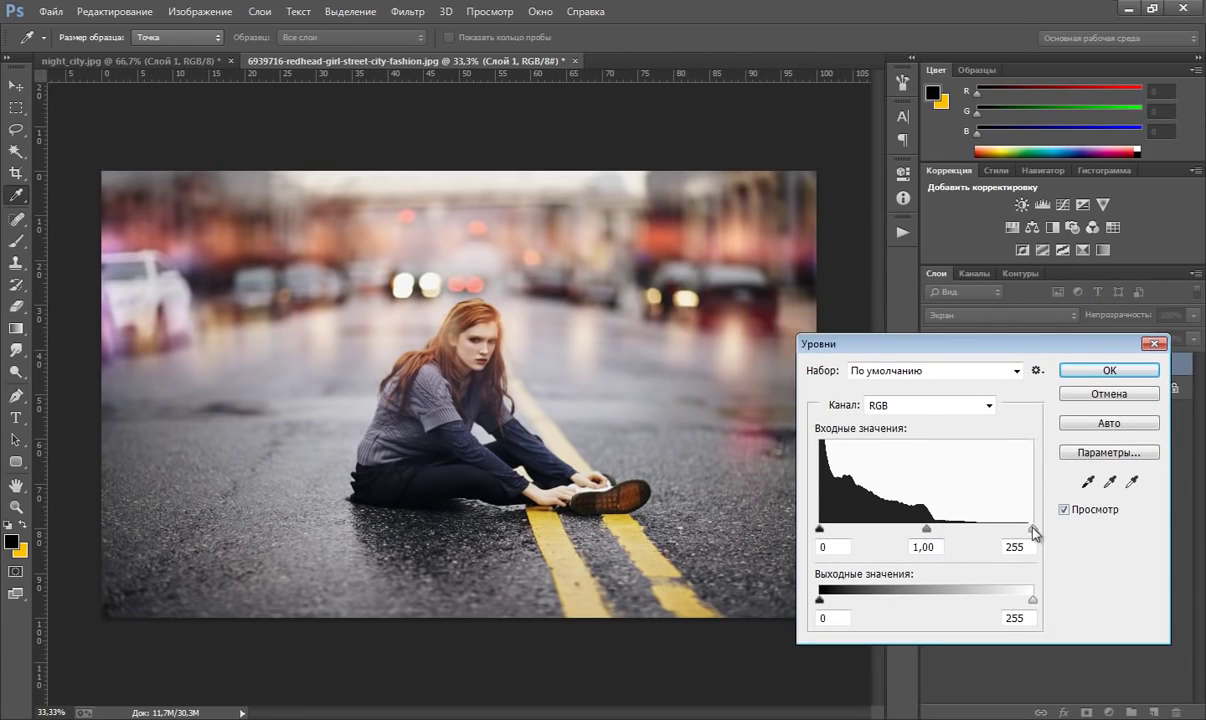
drag(1033, 529, 937, 535)
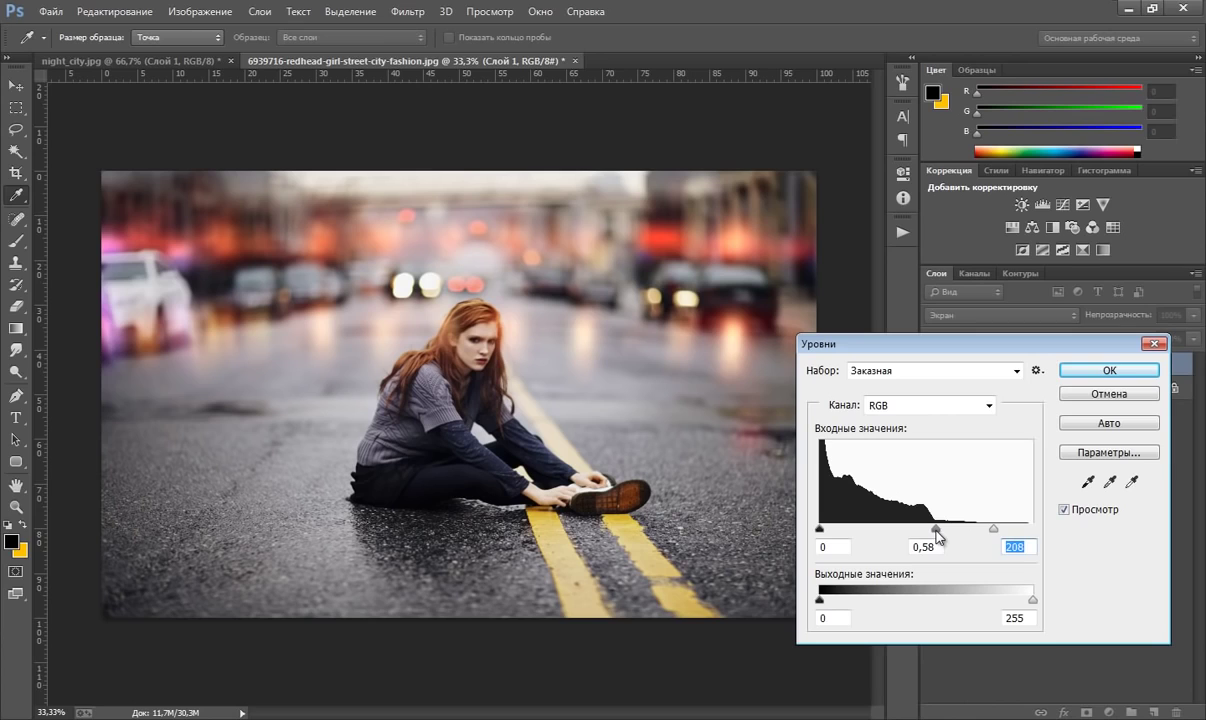
click(937, 533)
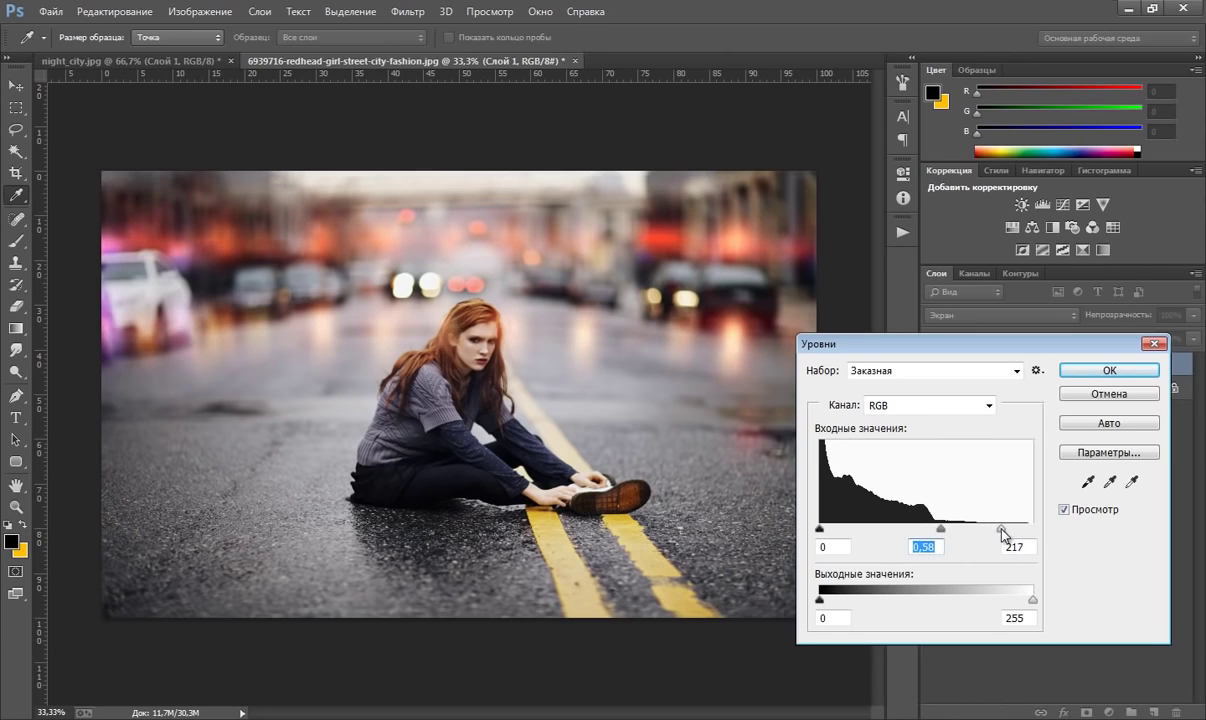
click(993, 529)
mouse_move(936, 529)
mouse_down()
mouse_move(921, 529)
mouse_move(937, 530)
mouse_up()
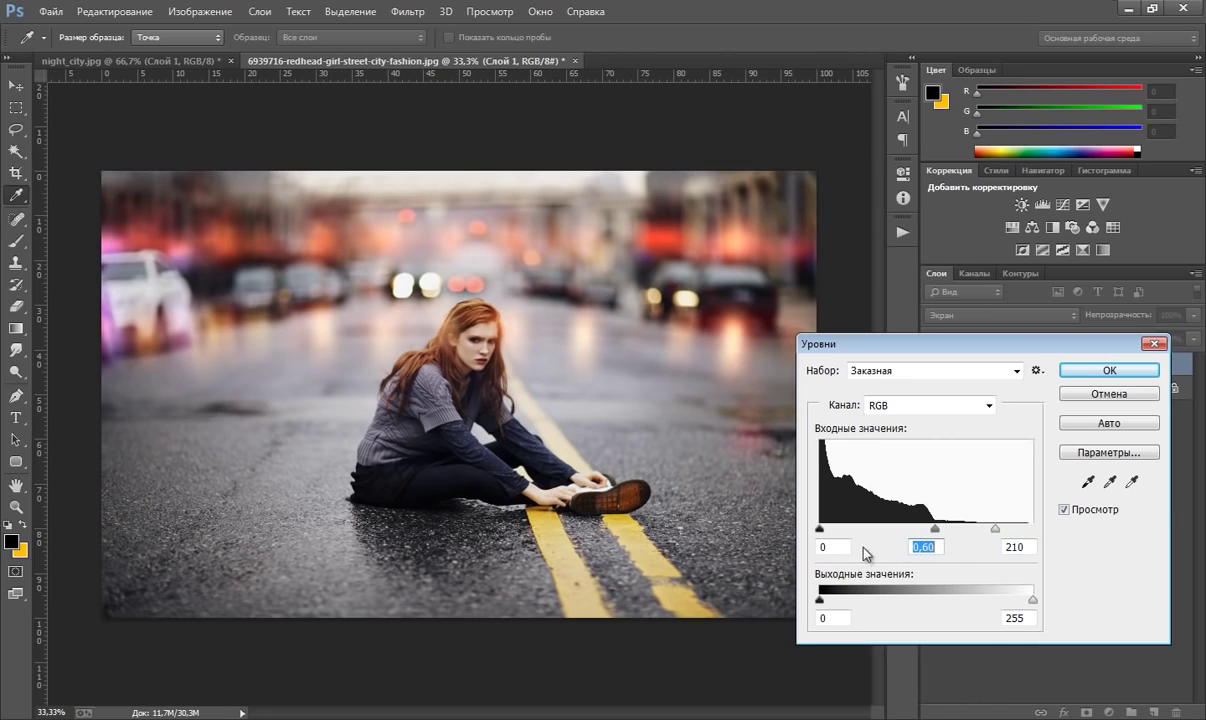
drag(819, 530, 838, 536)
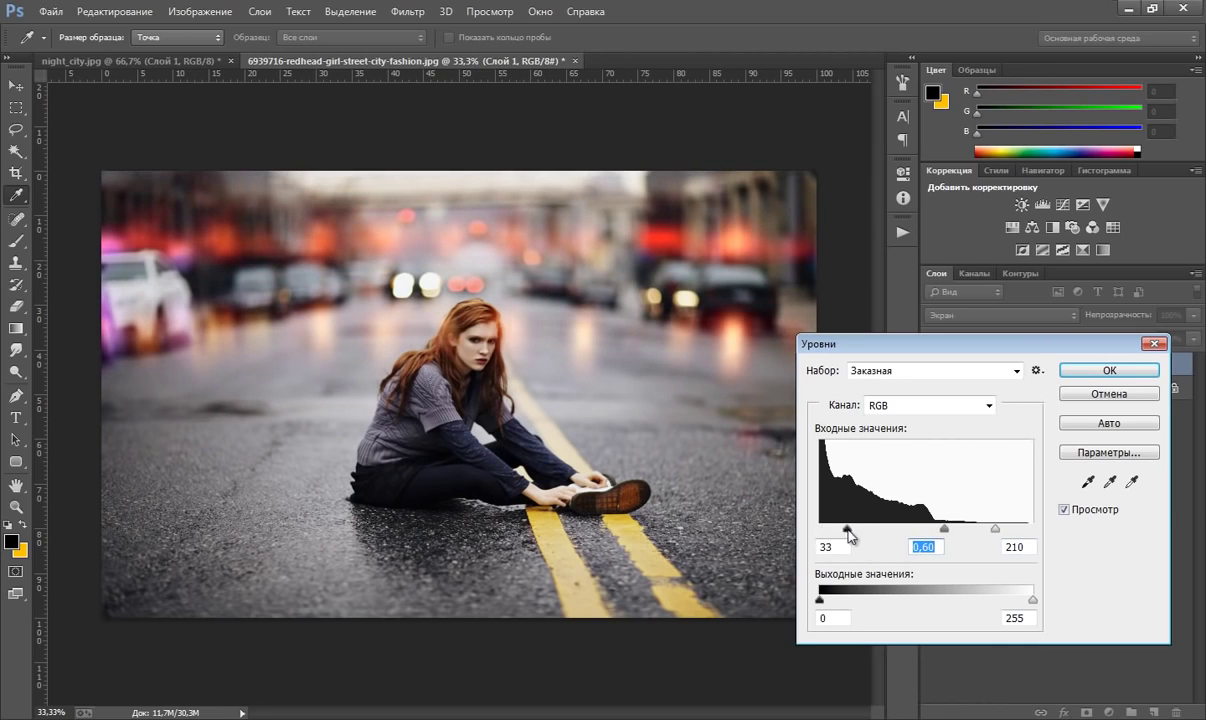
click(1075, 372)
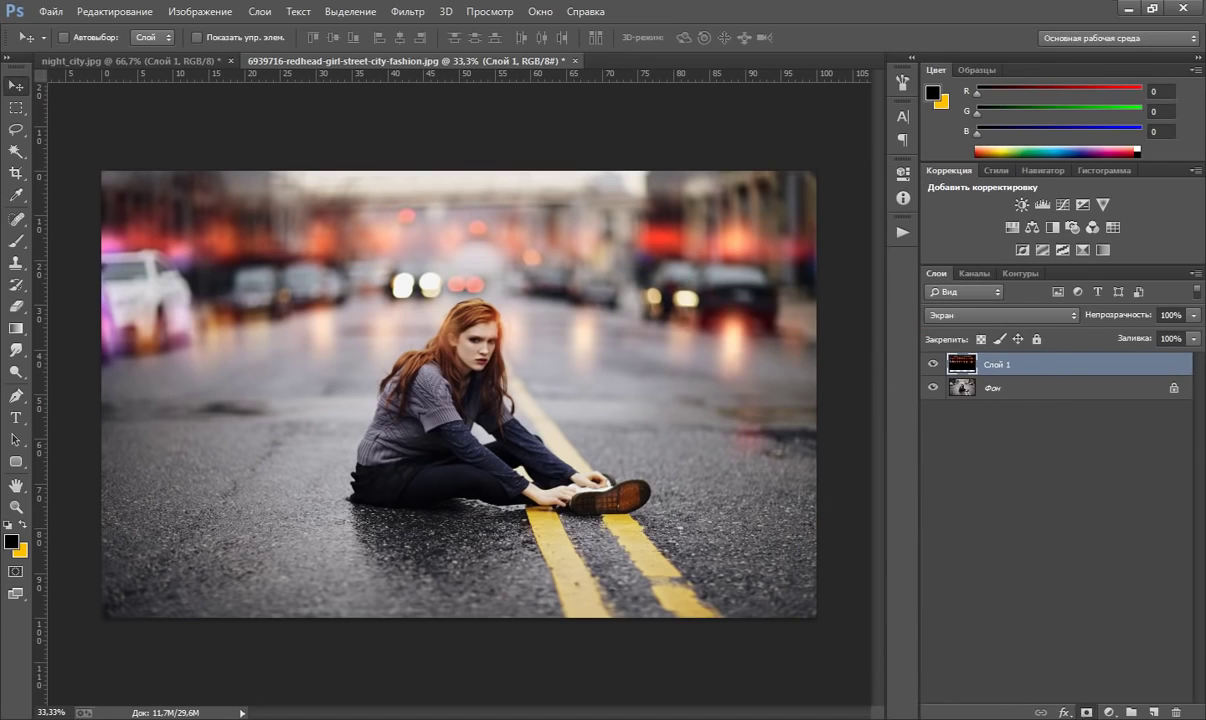
click(1086, 712)
Step: Paint black with an enlarged soft brush on Слой 1's mask over the girl's head, checking by toggling visibility
click(16, 241)
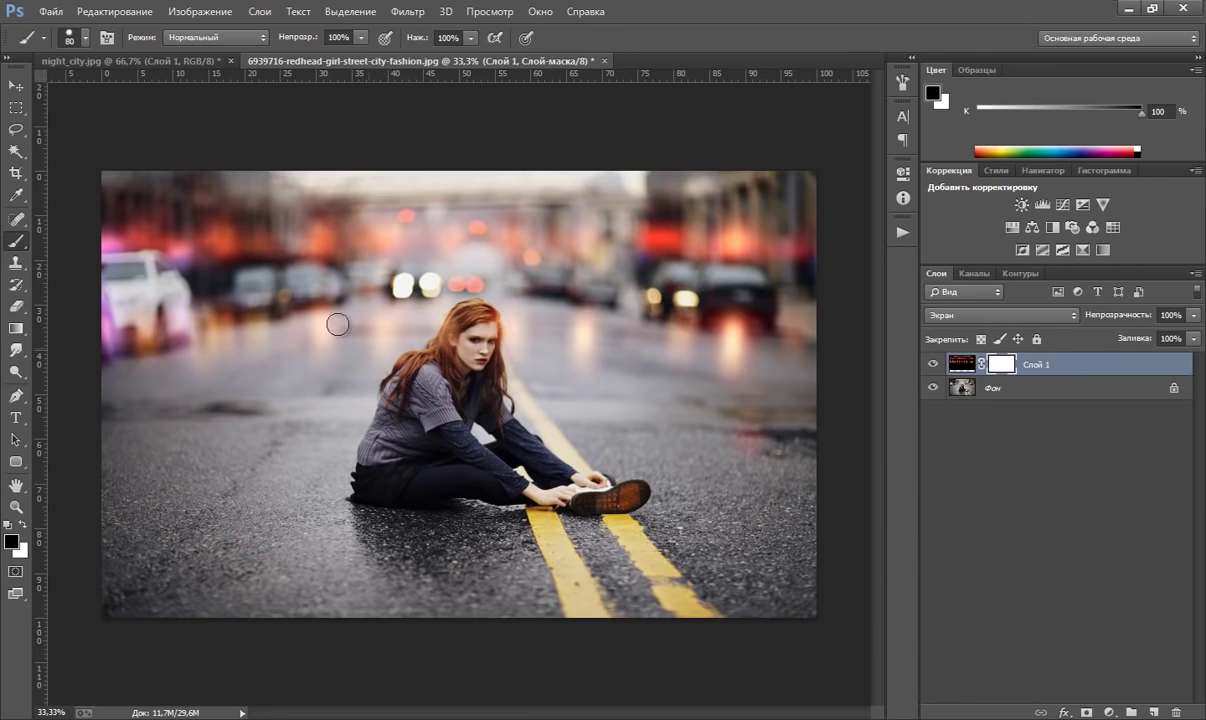
click(86, 38)
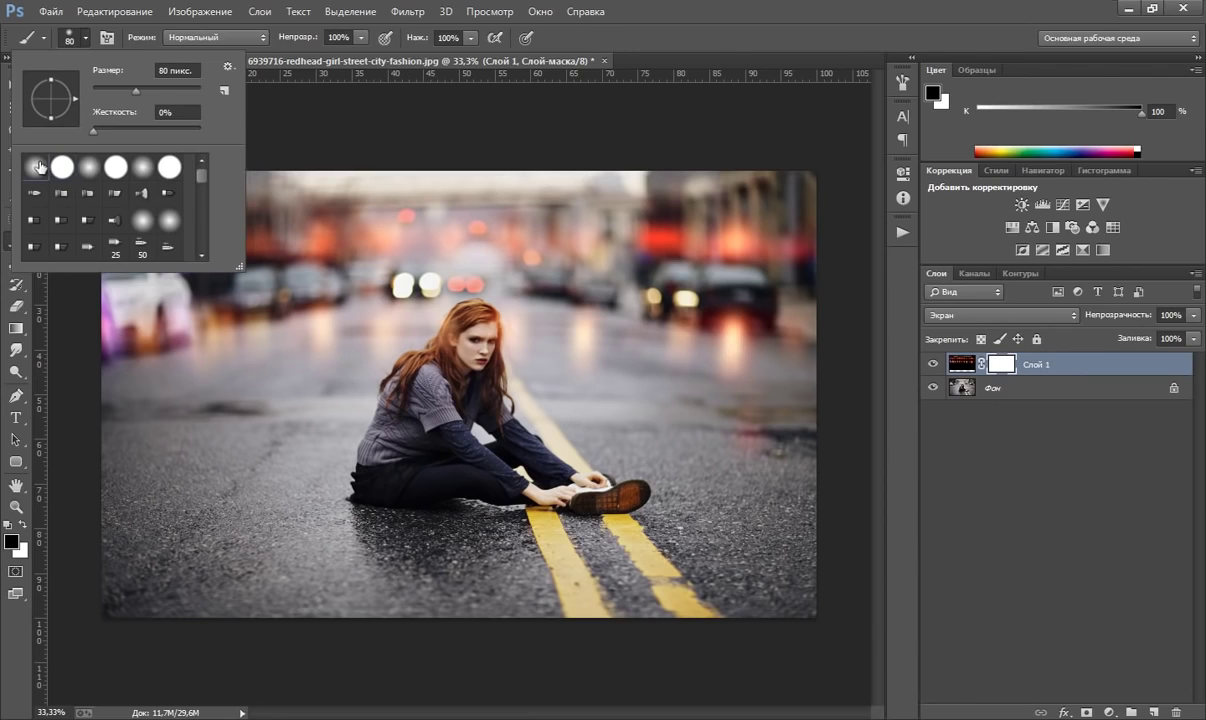
click(715, 47)
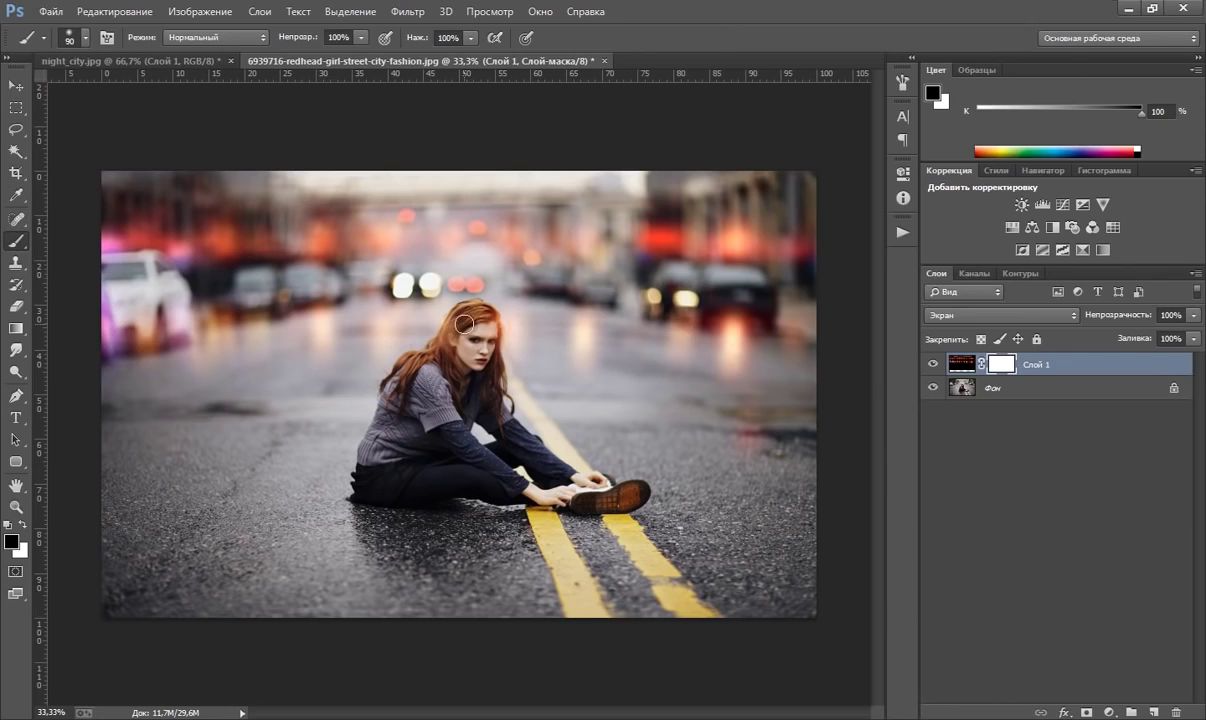
key(bracketright)
key(bracketright)
key(bracketright)
mouse_move(465, 383)
mouse_down()
mouse_move(441, 381)
mouse_move(400, 428)
mouse_move(412, 482)
mouse_up()
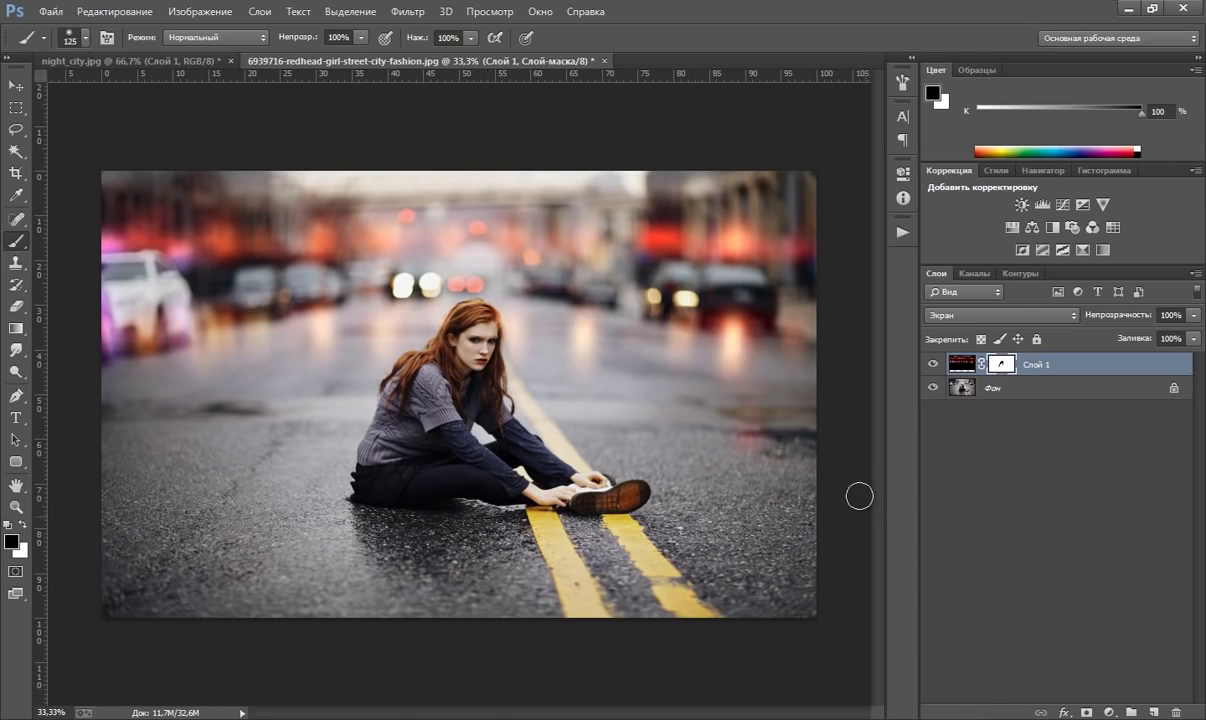
click(933, 364)
click(933, 364)
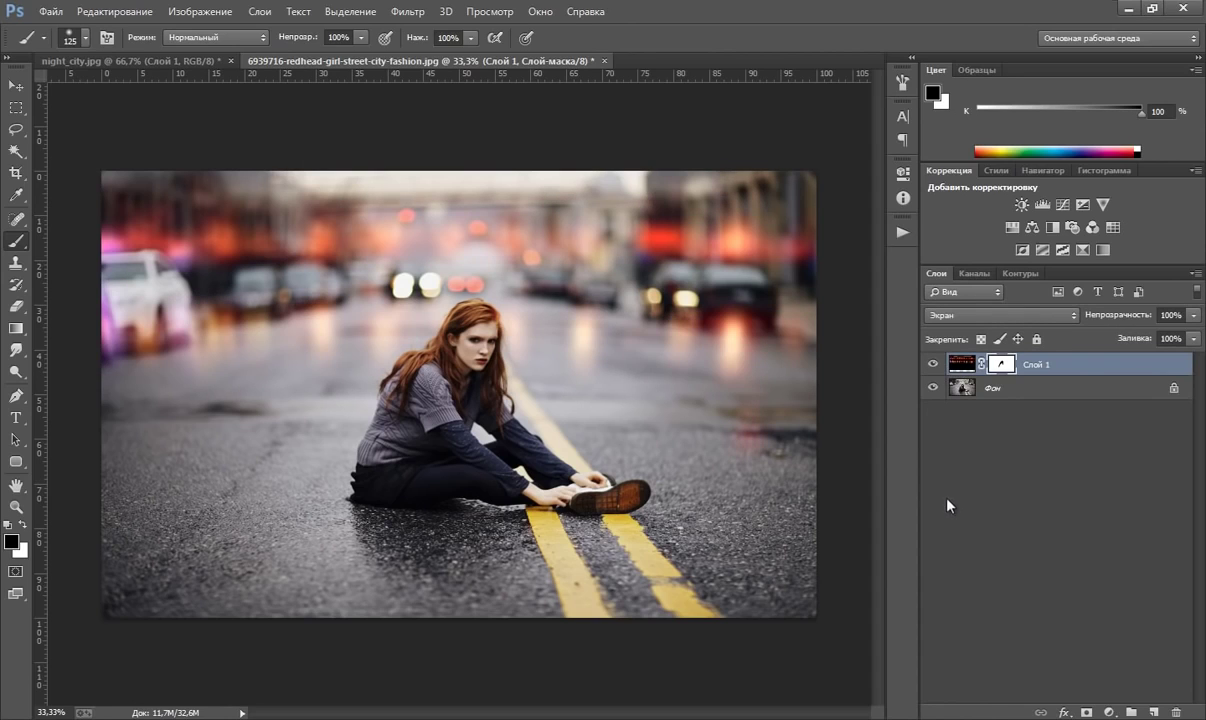